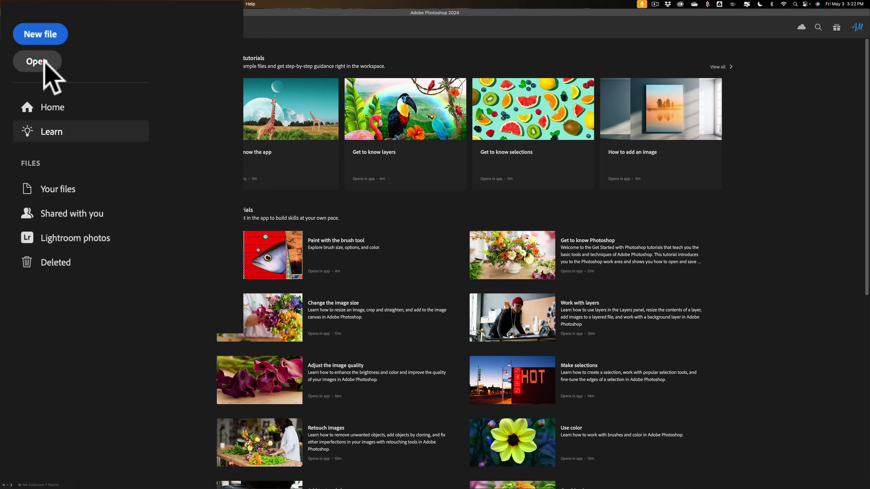
Open the raw photo _DSC2747.nef from the Desktop folder.
{"action": "left_click", "coordinate": [38, 62]}
{"action": "left_click", "coordinate": [382, 134]}
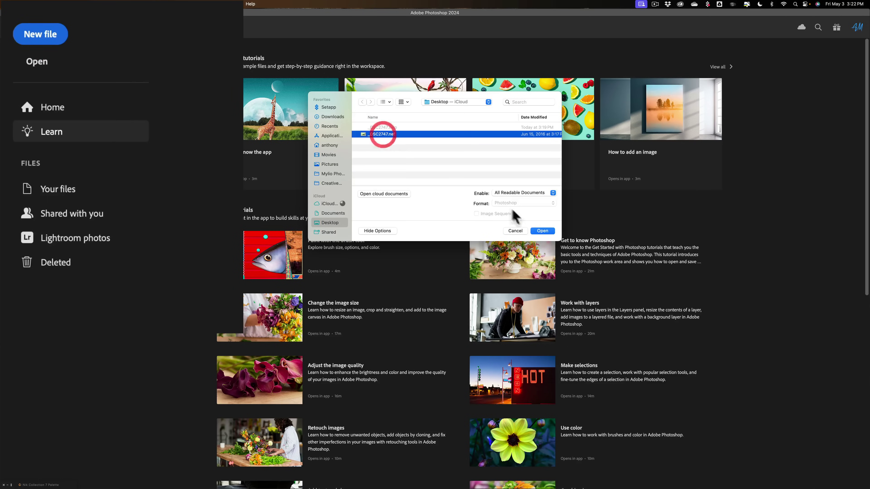
{"action": "left_click", "coordinate": [542, 231]}
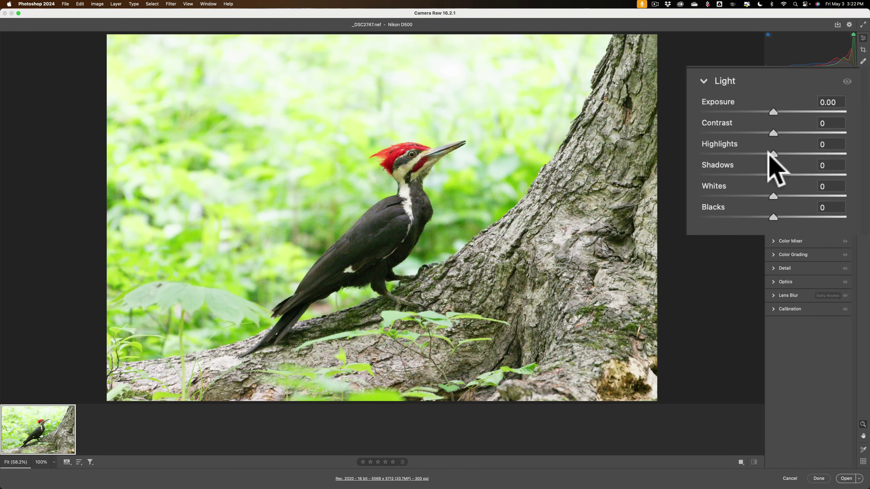
Set the photo's Highlights to -100, Shadows to +100 and Exposure to -1.15 in Camera Raw.
{"action": "left_click_drag", "start_coordinate": [772, 153], "coordinate": [702, 153]}
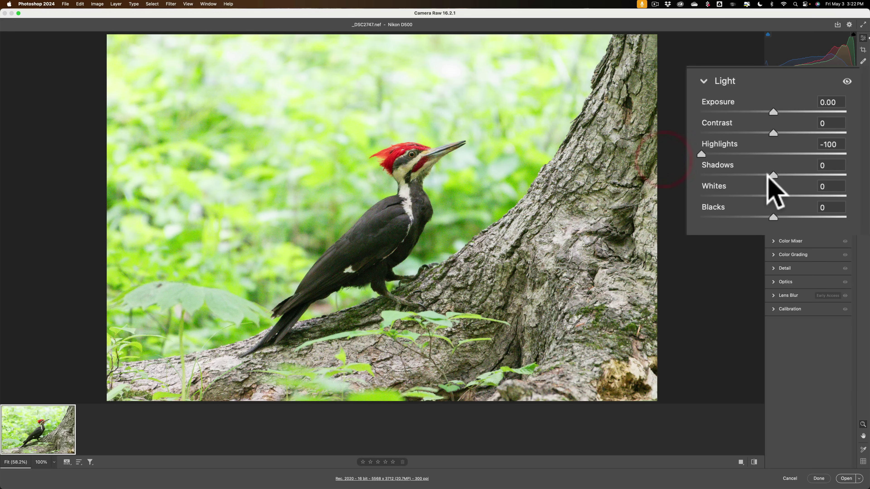
{"action": "left_click_drag", "start_coordinate": [773, 174], "coordinate": [845, 175]}
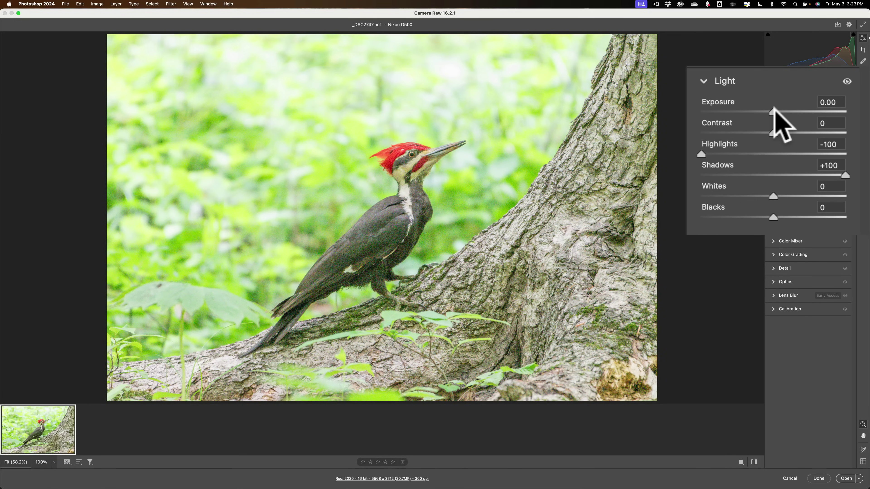
{"action": "left_click_drag", "start_coordinate": [774, 111], "coordinate": [758, 110]}
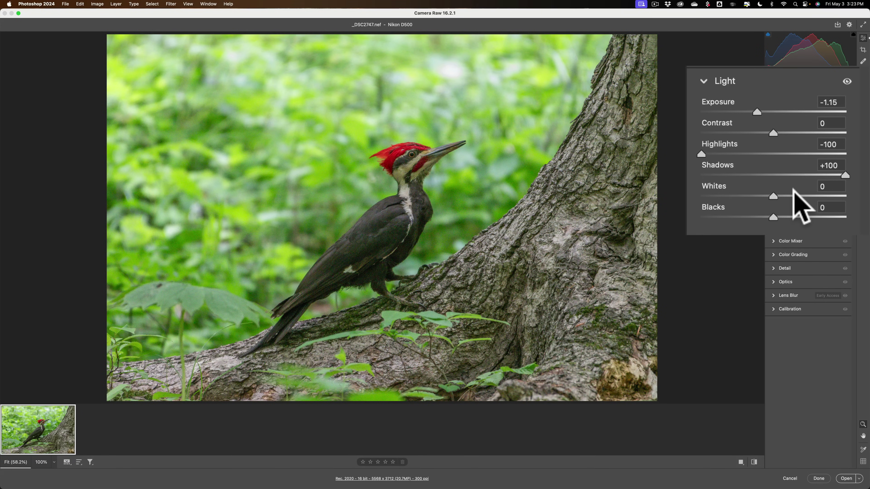
Set Whites to +17 and Blacks to -48, and open the adjusted photo in Photoshop.
{"action": "key", "text": "alt"}
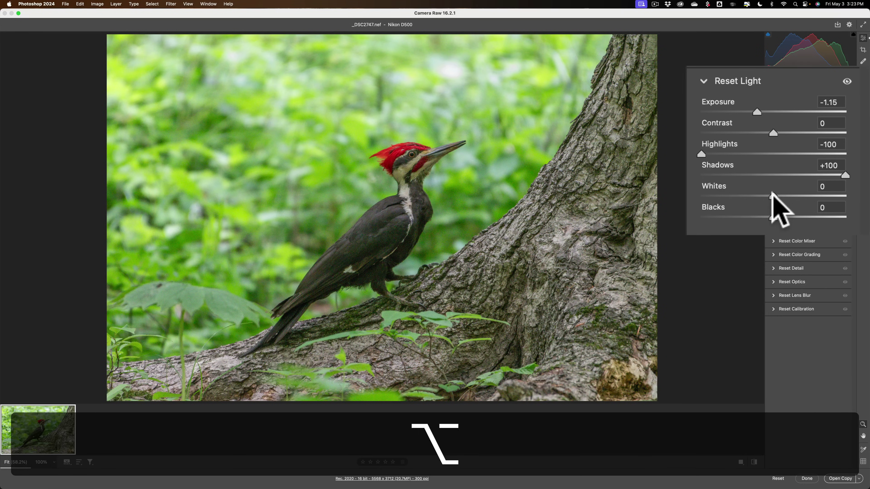
{"action": "left_click_drag", "start_coordinate": [772, 194], "coordinate": [738, 218]}
{"action": "key", "text": "alt"}
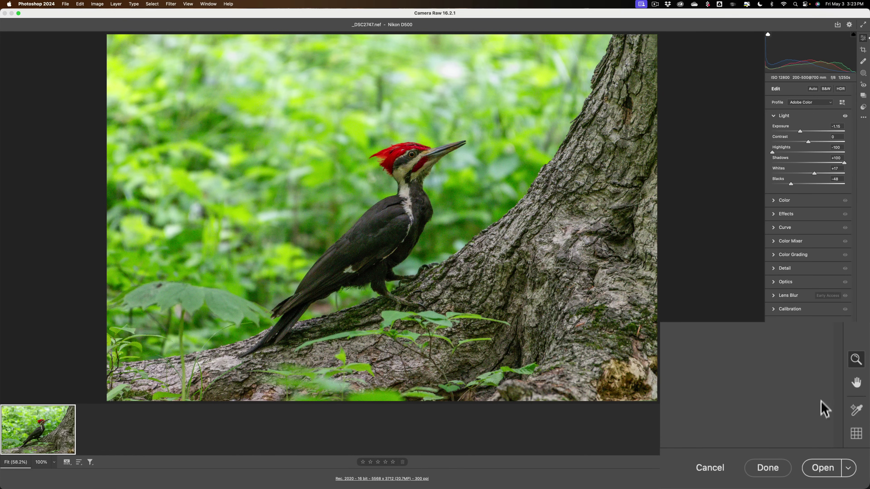
{"action": "left_click", "coordinate": [839, 476]}
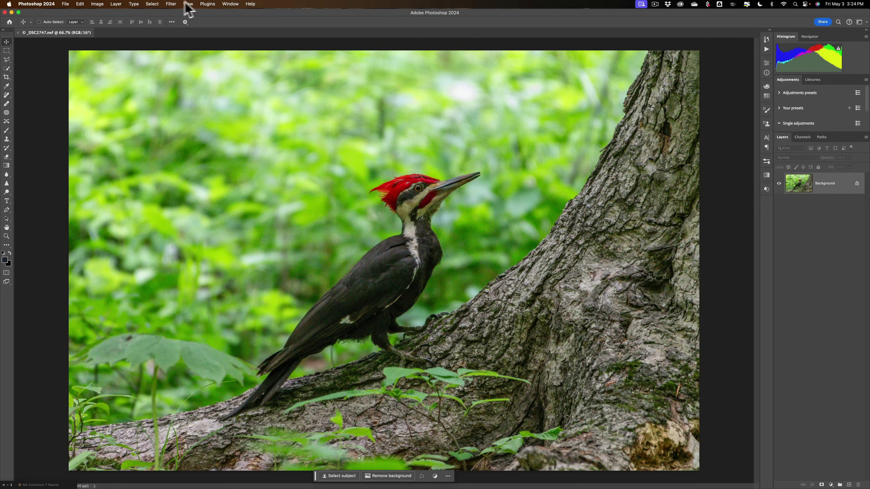
{"action": "left_click", "coordinate": [172, 4]}
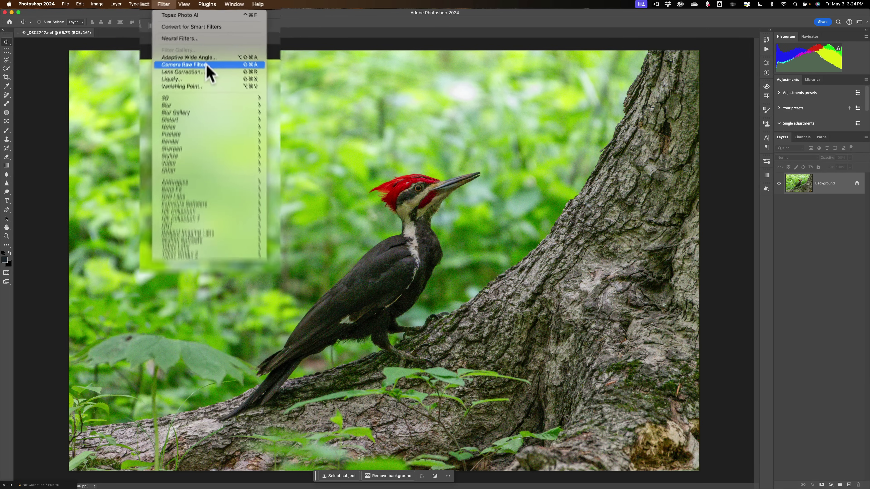
{"action": "left_click", "coordinate": [328, 24]}
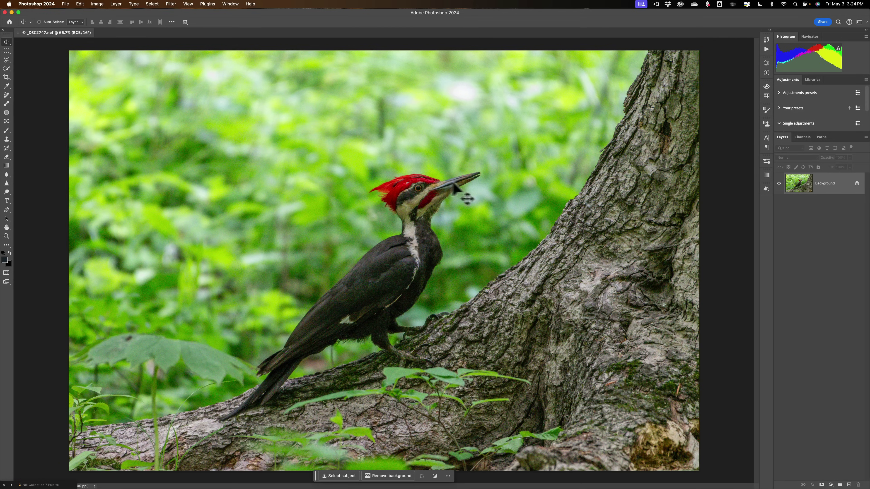
Run the Topaz Photo AI filter from Topaz Labs on the Background layer.
{"action": "left_click", "coordinate": [159, 5]}
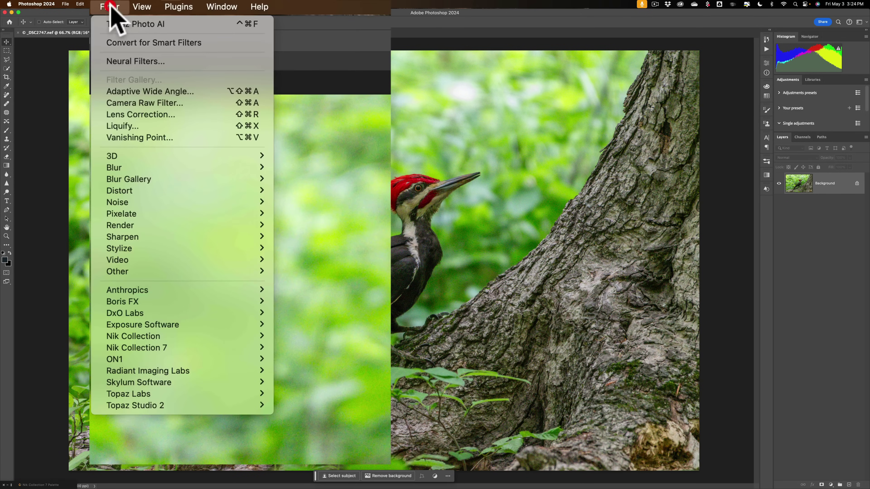
{"action": "mouse_move", "coordinate": [181, 393]}
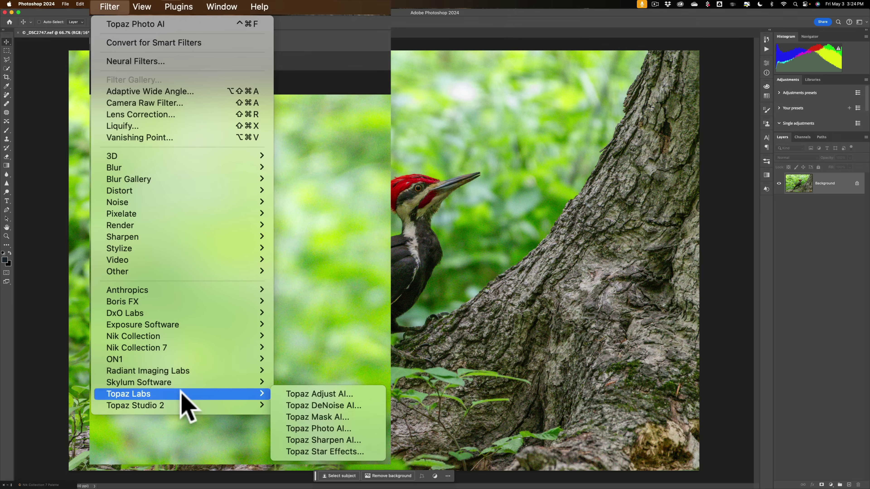
{"action": "left_click", "coordinate": [325, 429]}
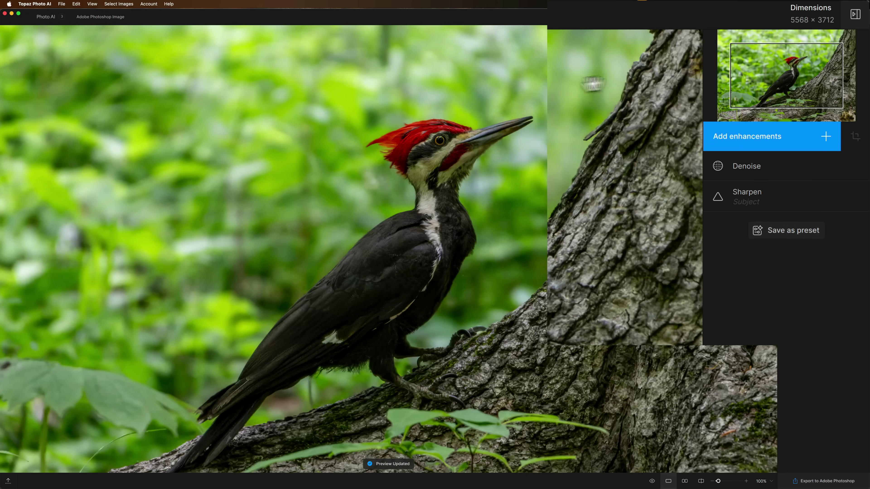
Review the Denoise and Sharpen settings and export the enhanced image back to Photoshop.
{"action": "left_click", "coordinate": [743, 162]}
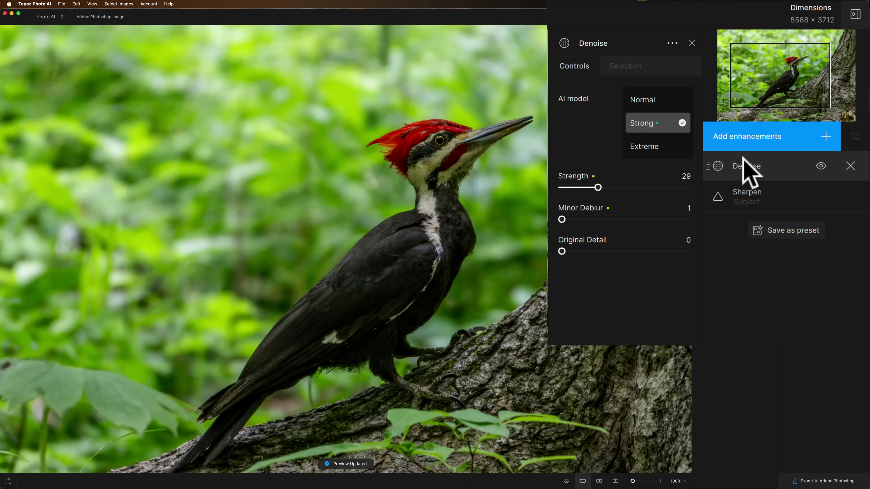
{"action": "left_click", "coordinate": [742, 159]}
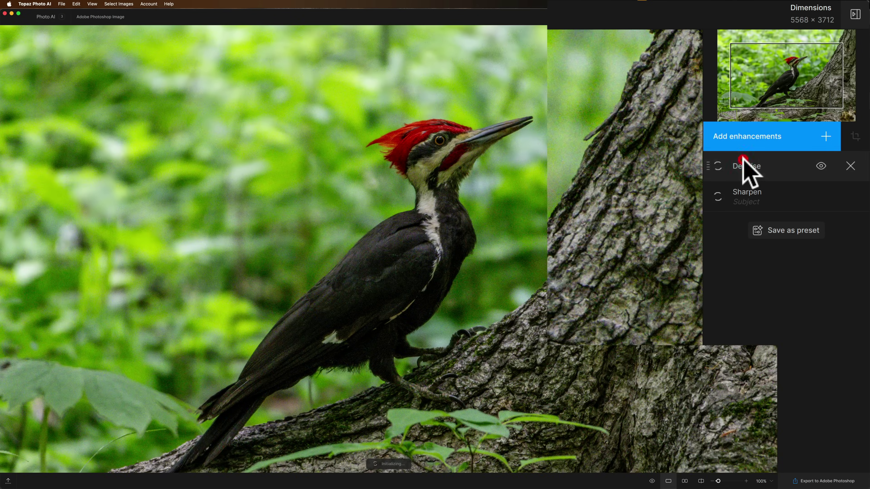
{"action": "left_click", "coordinate": [775, 187]}
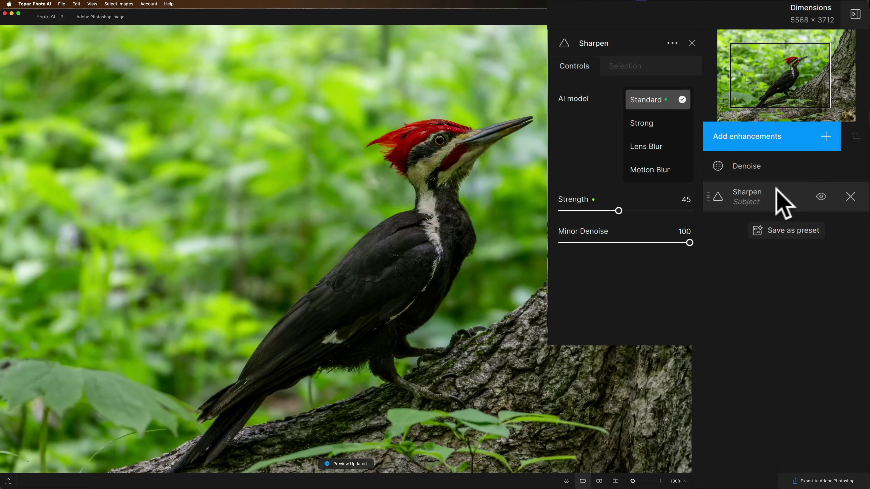
{"action": "left_click", "coordinate": [784, 202]}
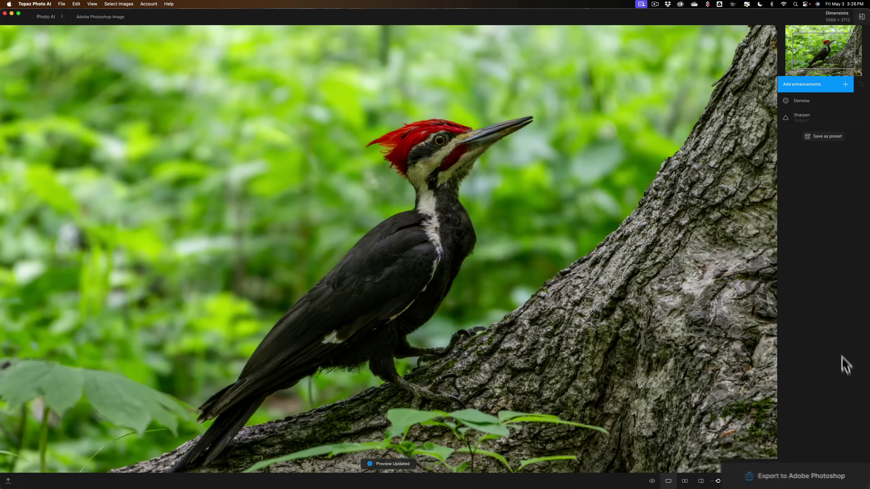
{"action": "left_click", "coordinate": [777, 482]}
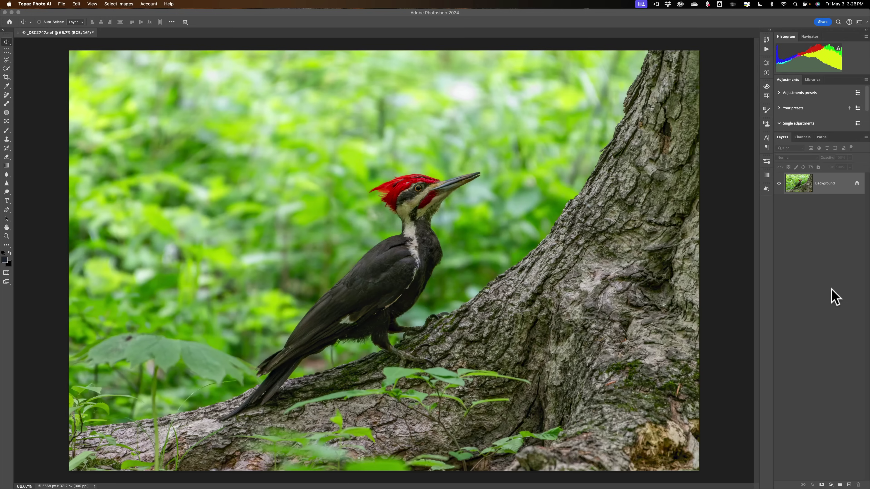
Examine the detail and noise around the woodpecker's head at 200% zoom, and fit the whole image in view.
{"action": "left_click", "coordinate": [433, 192]}
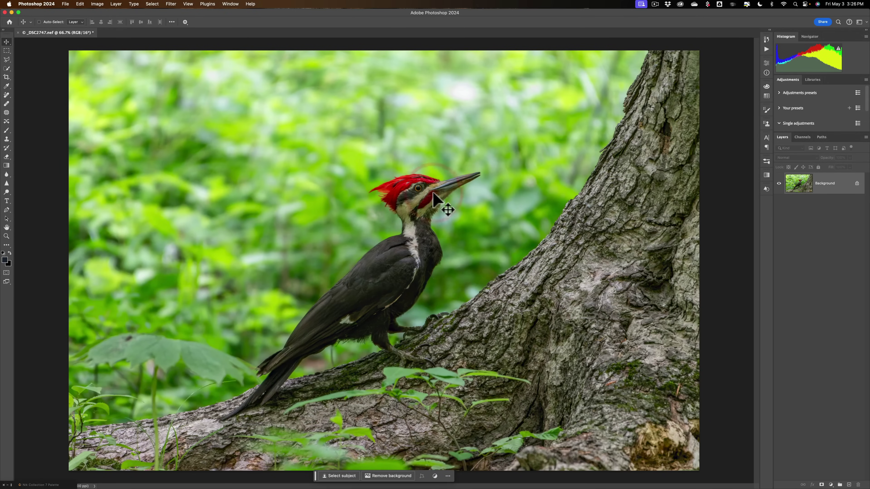
{"action": "key", "text": "super"}
{"action": "key", "text": "super+equal"}
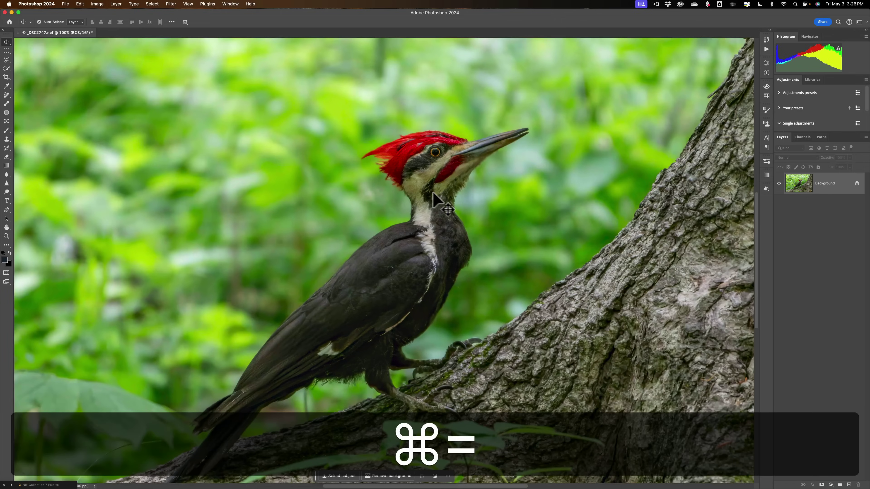
{"action": "key", "text": "super+equal"}
{"action": "scroll", "coordinate": [433, 194], "scroll_direction": "up", "scroll_amount": 5}
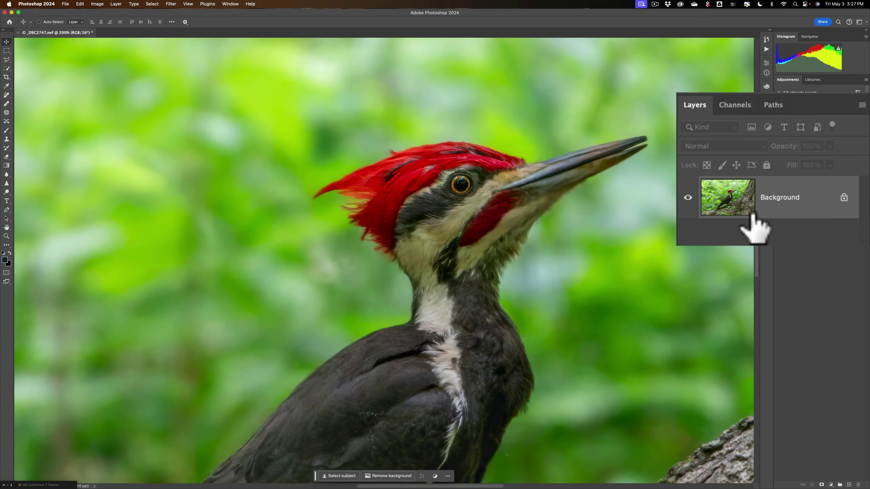
{"action": "key", "text": "super"}
{"action": "key", "text": "super+0"}
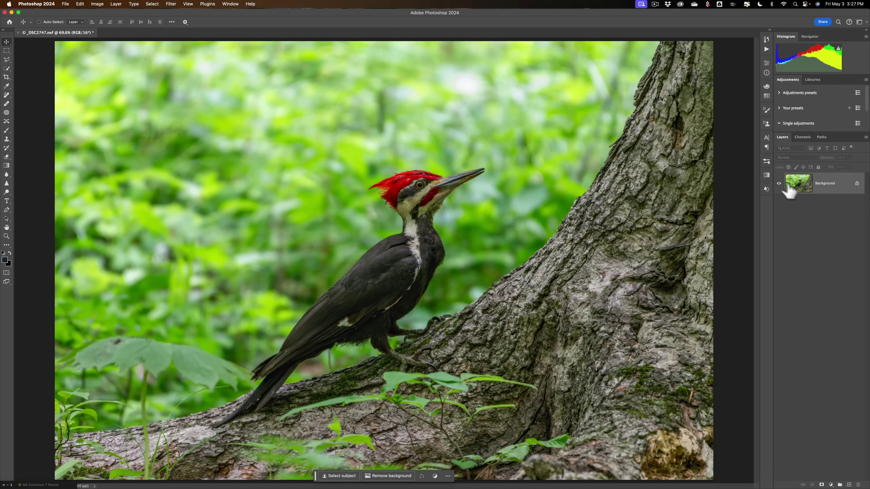
Revert the image to its Open history state and examine the woodpecker's head at 200% zoom.
{"action": "left_click", "coordinate": [806, 22]}
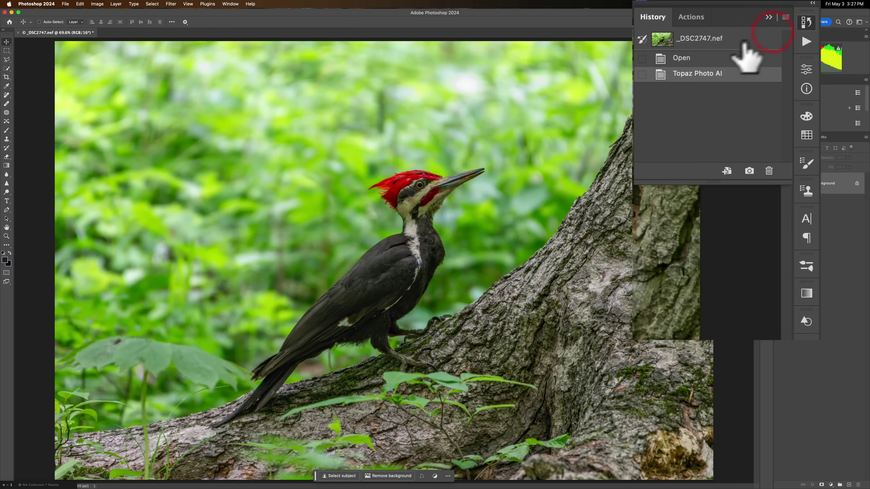
{"action": "left_click", "coordinate": [690, 56]}
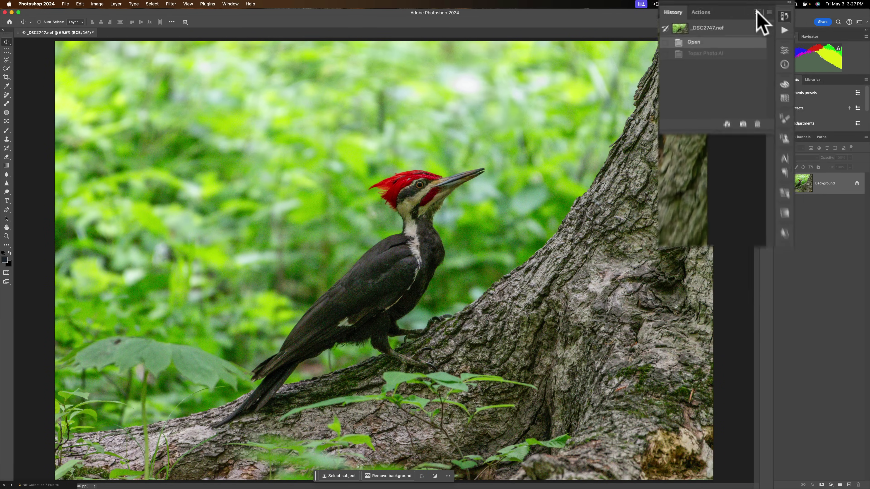
{"action": "left_click", "coordinate": [766, 39]}
{"action": "left_click", "coordinate": [446, 165]}
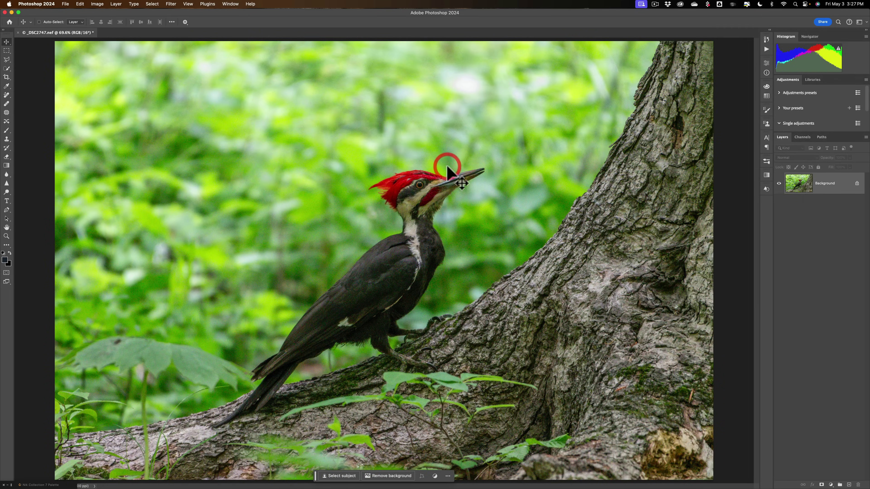
{"action": "key", "text": "super+equal"}
{"action": "key", "text": "super+equal"}
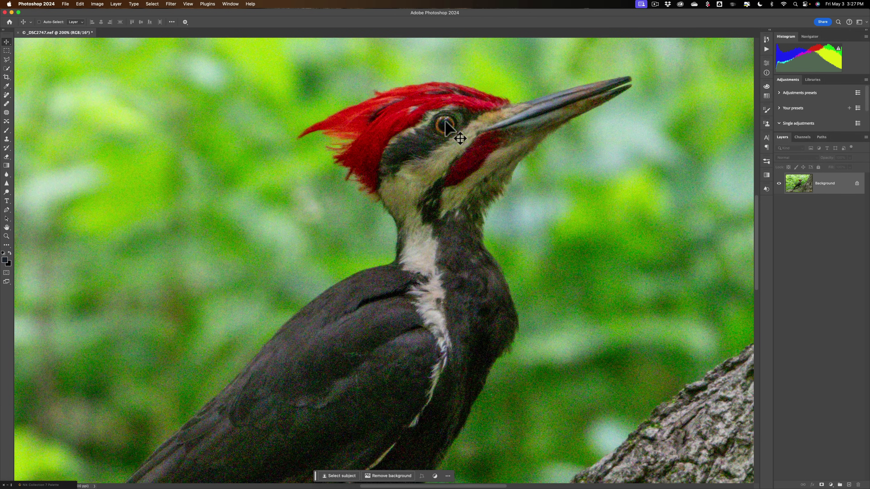
{"action": "key", "text": "super+0"}
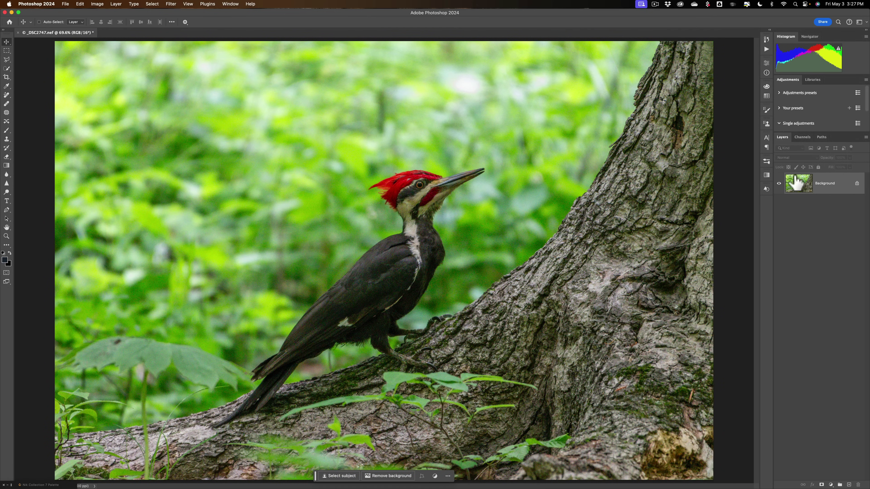
Duplicate the Background layer and convert the copy for smart filters.
{"action": "key", "text": "super"}
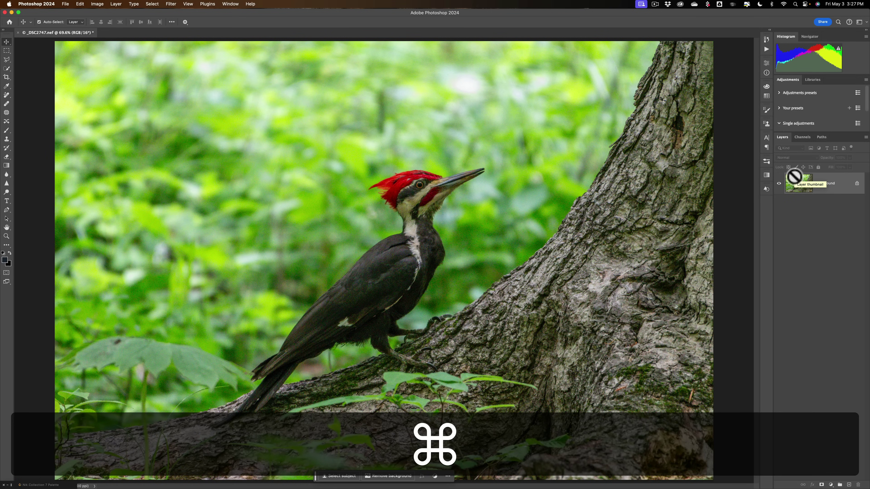
{"action": "key", "text": "super+j"}
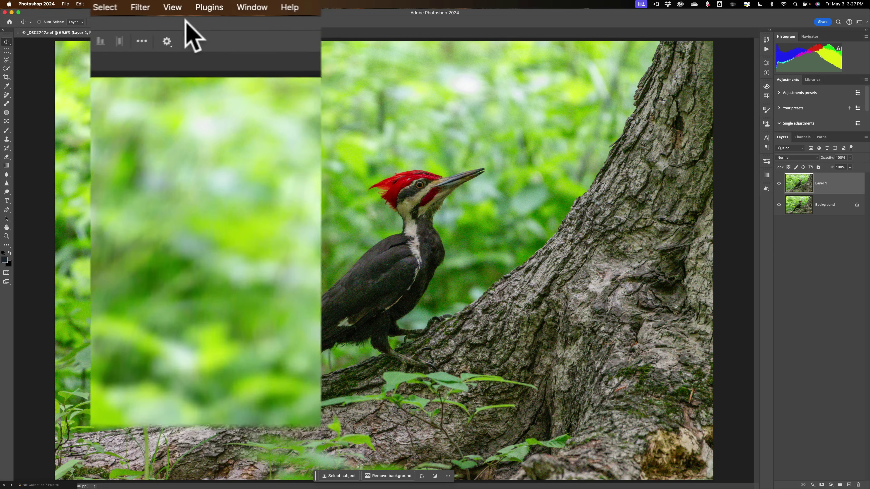
{"action": "left_click", "coordinate": [170, 4]}
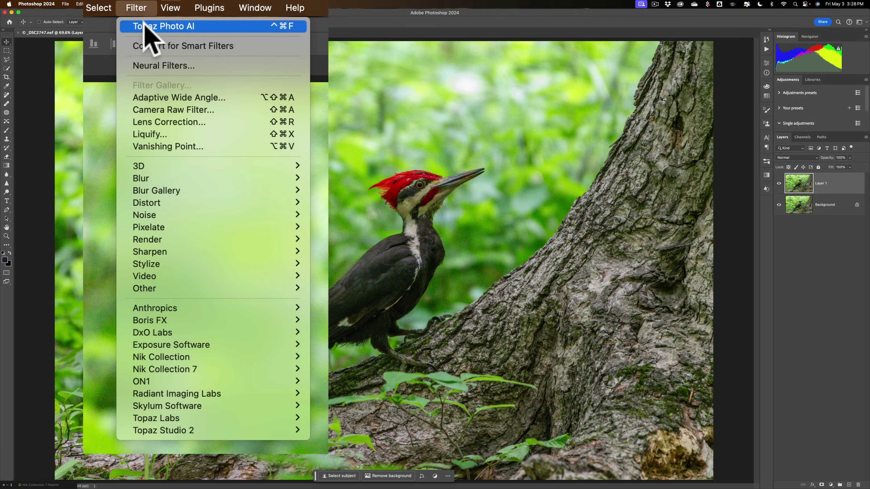
{"action": "left_click", "coordinate": [212, 48]}
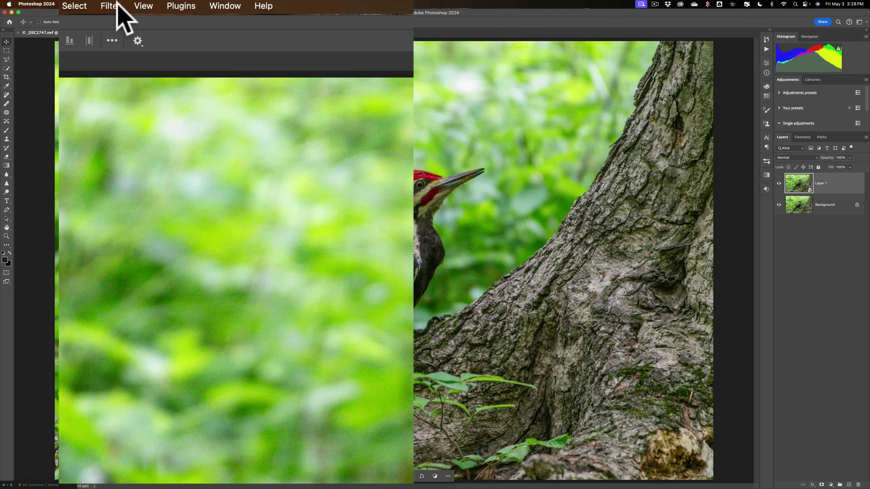
Apply the Topaz Photo AI filter from Topaz Labs to the smart object Layer 1.
{"action": "left_click", "coordinate": [123, 6]}
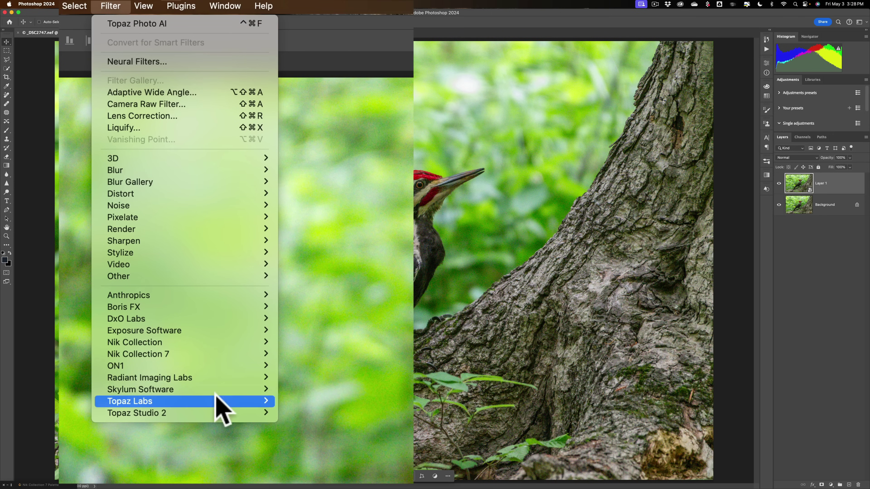
{"action": "mouse_move", "coordinate": [219, 401]}
{"action": "left_click", "coordinate": [330, 437]}
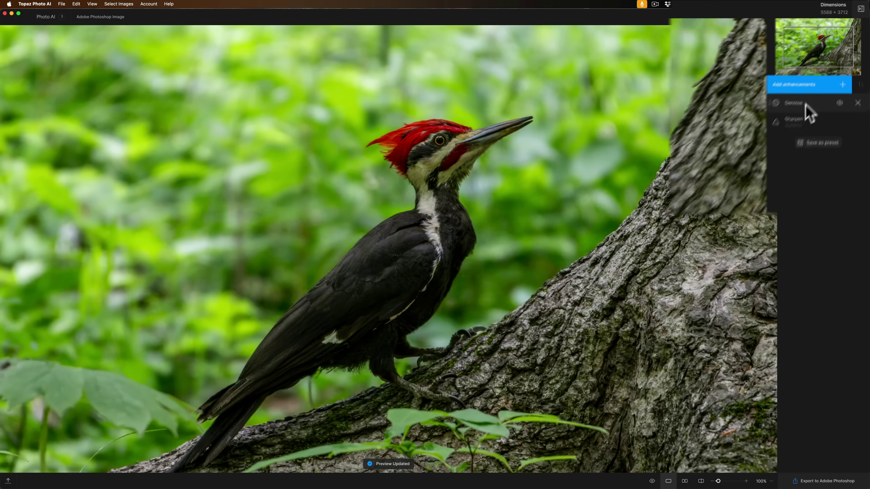
Set Sharpen to the Lens Blur model with Strength 10 and Minor Denoise 1, and export the result to Adobe Photoshop.
{"action": "left_click", "coordinate": [808, 119]}
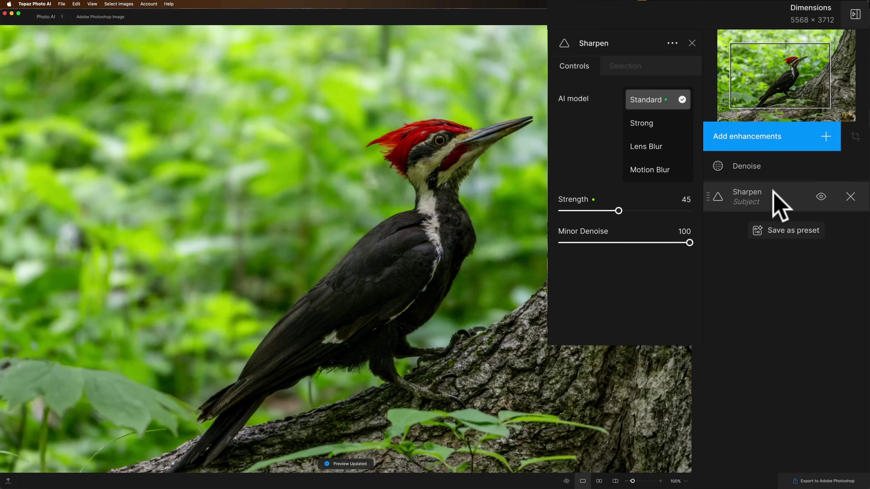
{"action": "left_click", "coordinate": [653, 147]}
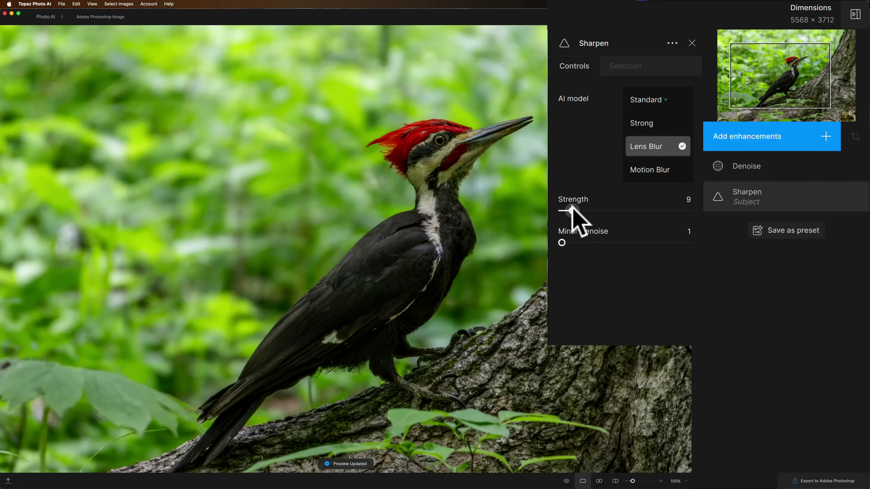
{"action": "left_click_drag", "start_coordinate": [572, 208], "coordinate": [573, 208]}
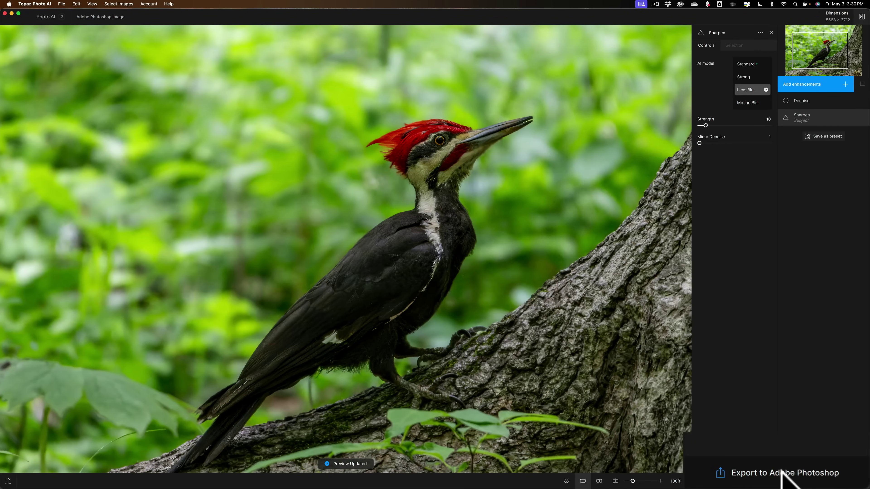
{"action": "left_click", "coordinate": [782, 477]}
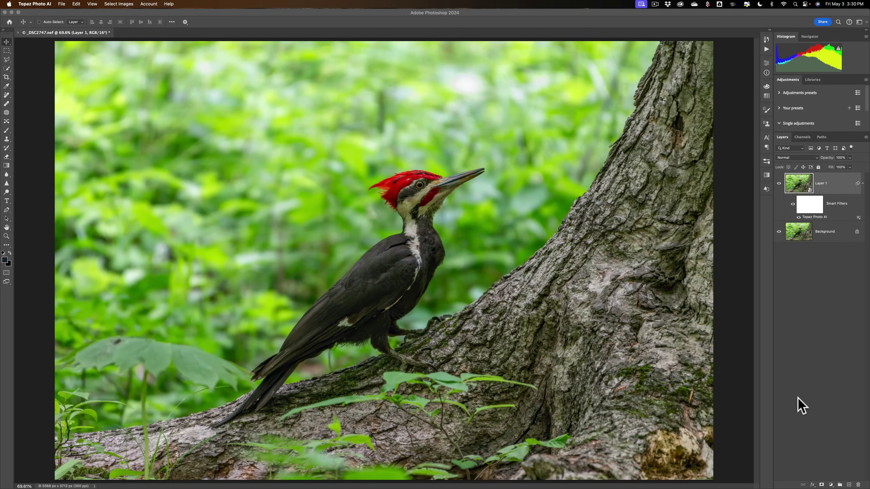
Compare the woodpecker's head at 200% zoom with Layer 1 hidden and shown, and fit the whole image in view.
{"action": "left_click", "coordinate": [422, 217]}
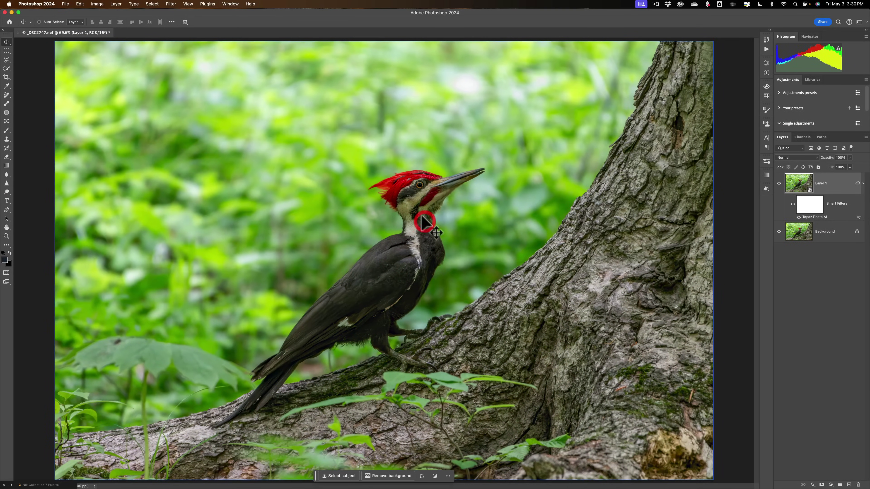
{"action": "left_click", "coordinate": [413, 194]}
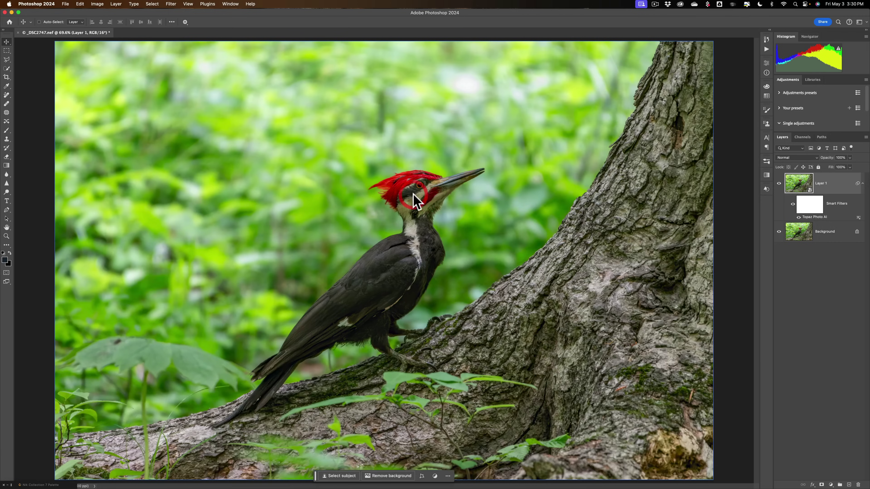
{"action": "key", "text": "alt+equal"}
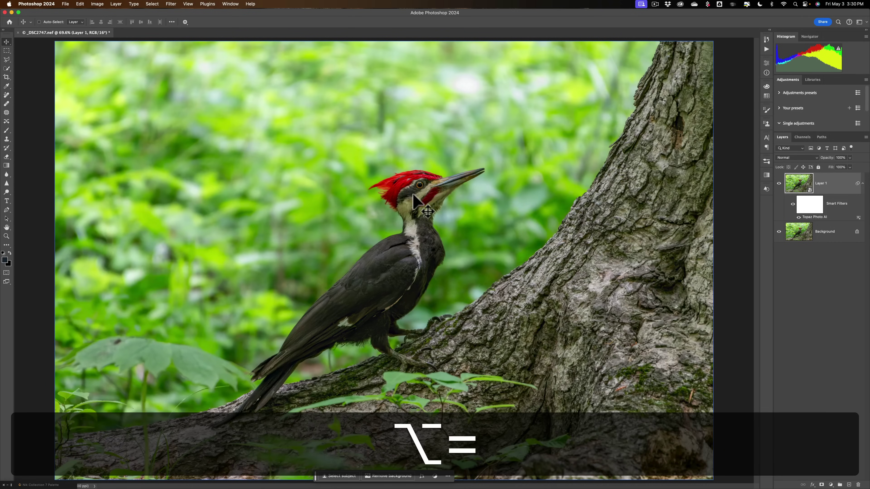
{"action": "key", "text": "super+equal"}
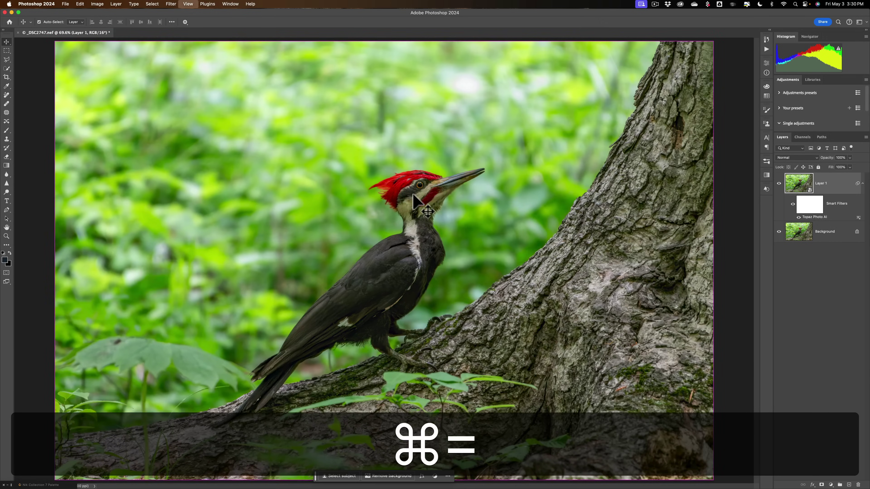
{"action": "key", "text": "super+equal"}
{"action": "scroll", "coordinate": [415, 202], "scroll_direction": "up", "scroll_amount": 5}
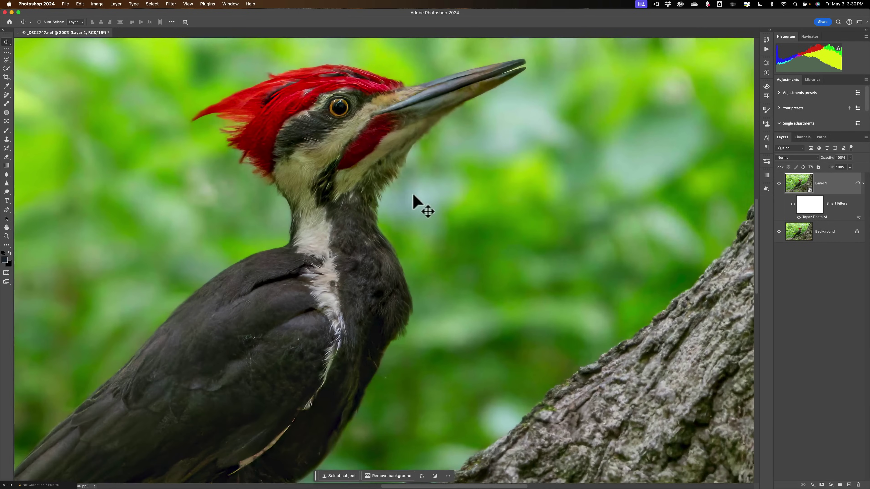
{"action": "scroll", "coordinate": [413, 196], "scroll_direction": "left", "scroll_amount": 3}
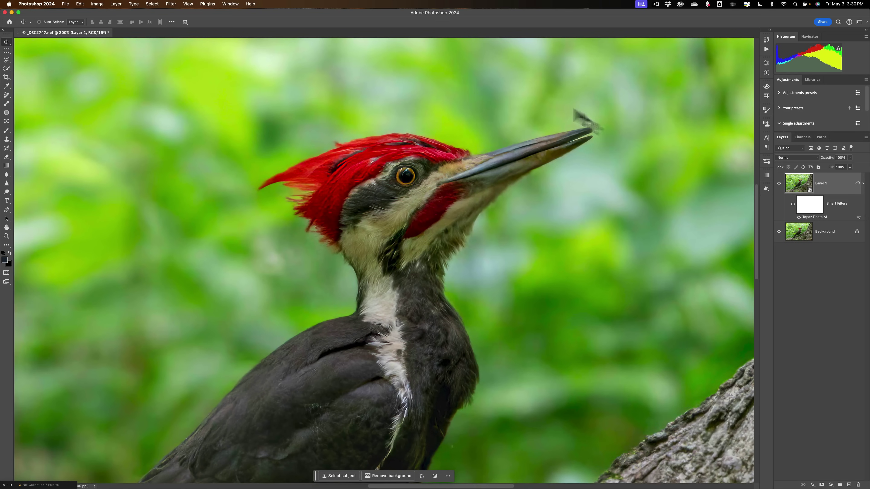
{"action": "left_click", "coordinate": [779, 184]}
{"action": "left_click", "coordinate": [779, 183]}
{"action": "left_click", "coordinate": [780, 184]}
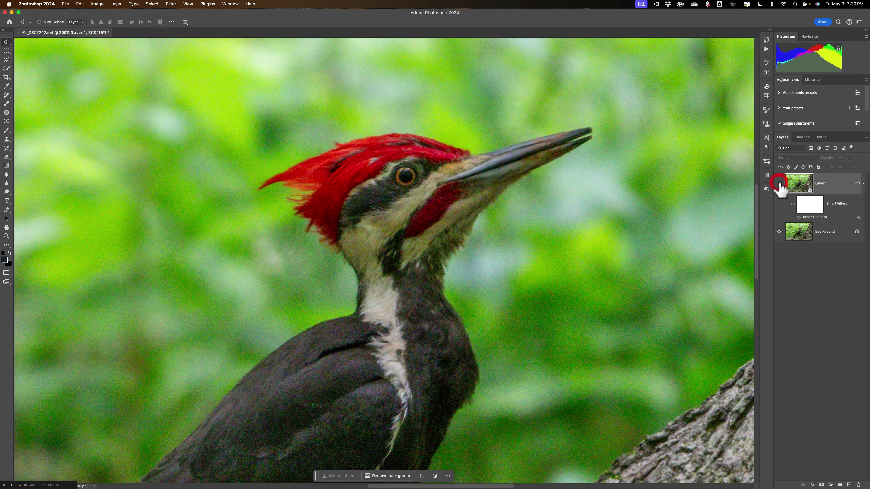
{"action": "left_click", "coordinate": [779, 184]}
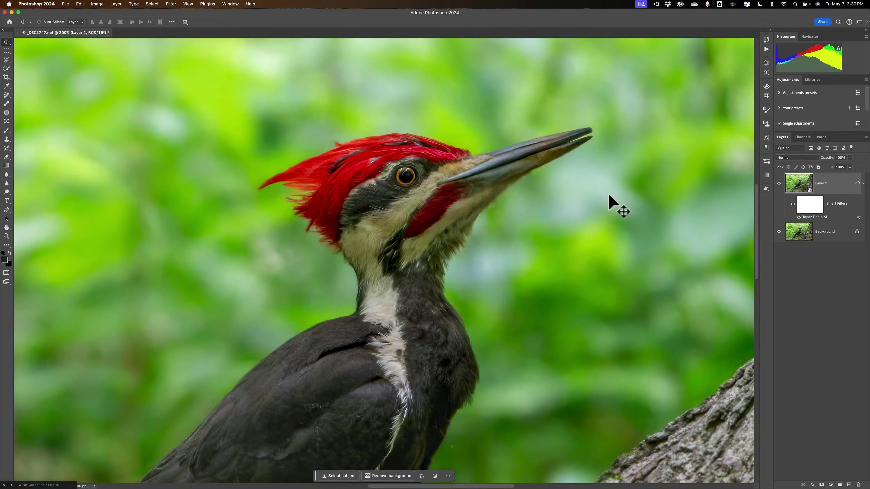
{"action": "key", "text": "super"}
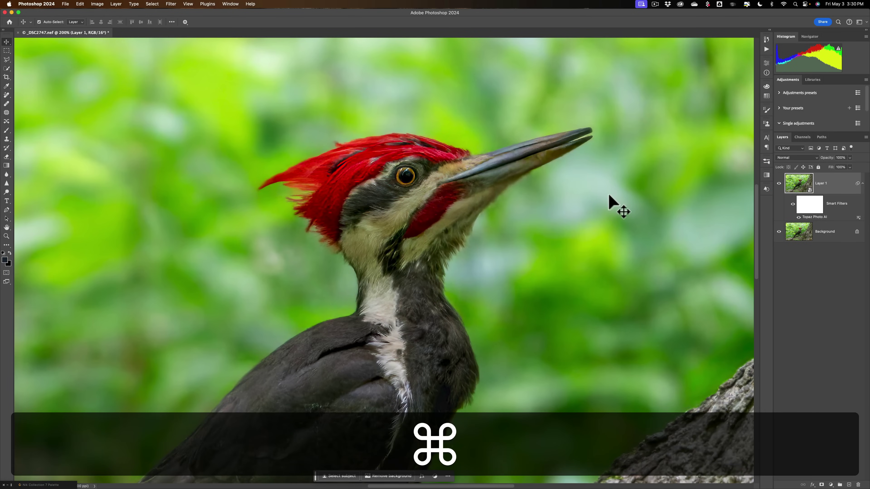
{"action": "key", "text": "super+0"}
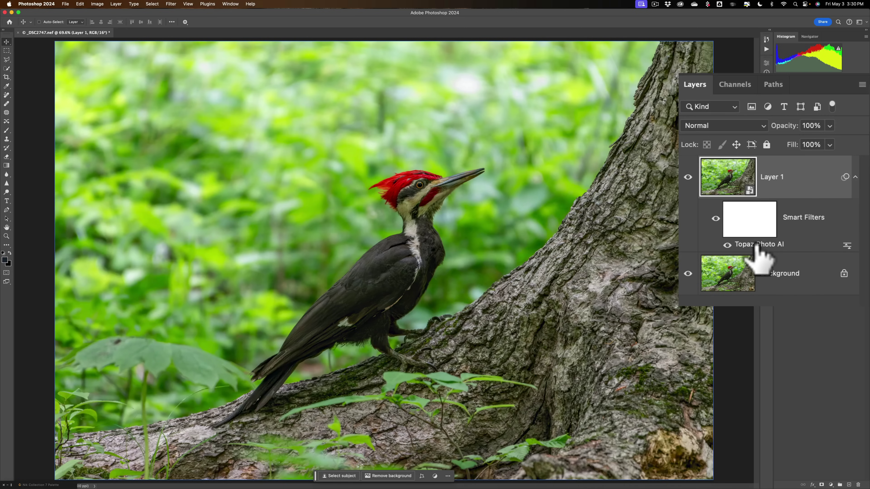
Reopen the Topaz Photo AI smart filter on Layer 1, review its Sharpen settings, and export back to Adobe Photoshop.
{"action": "double_click", "coordinate": [770, 244]}
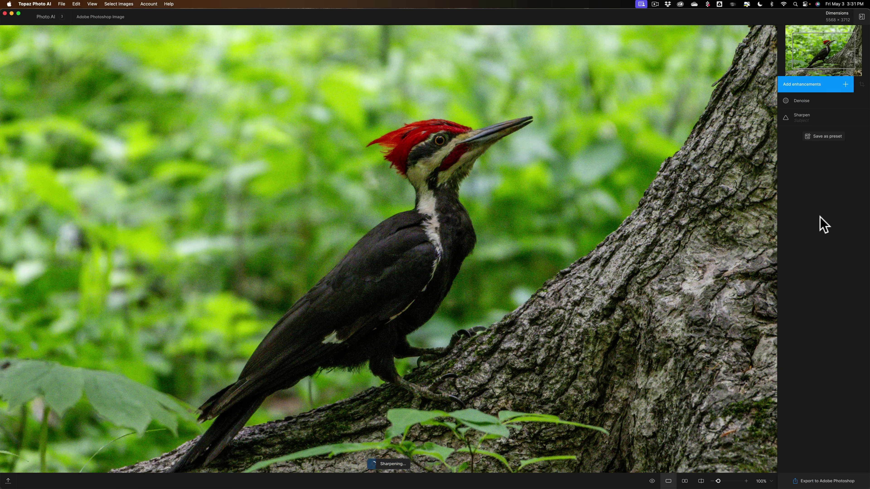
{"action": "mouse_move", "coordinate": [826, 116]}
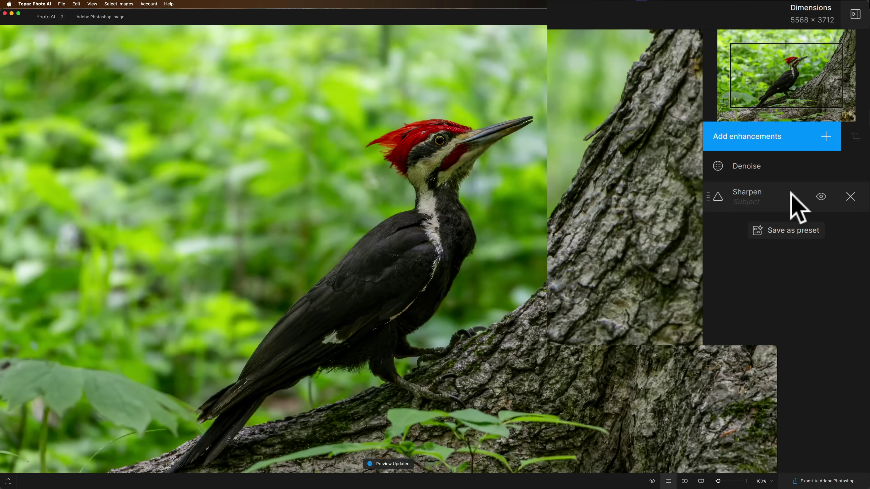
{"action": "left_click", "coordinate": [798, 206]}
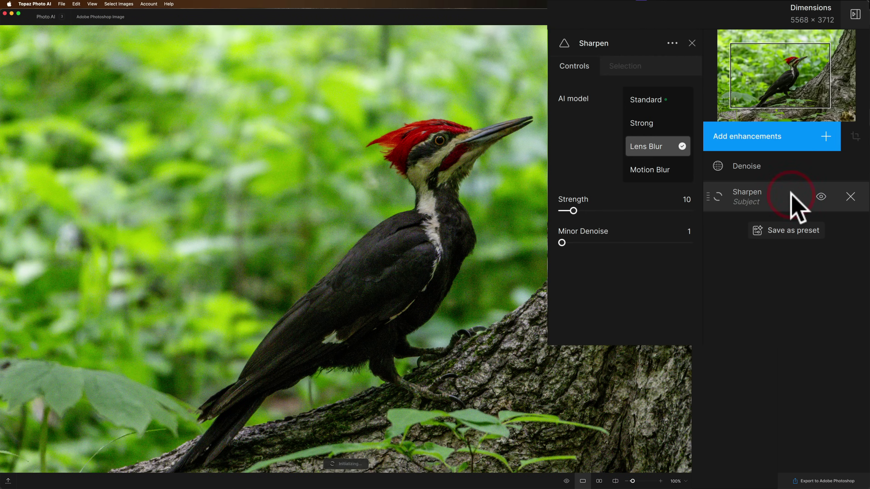
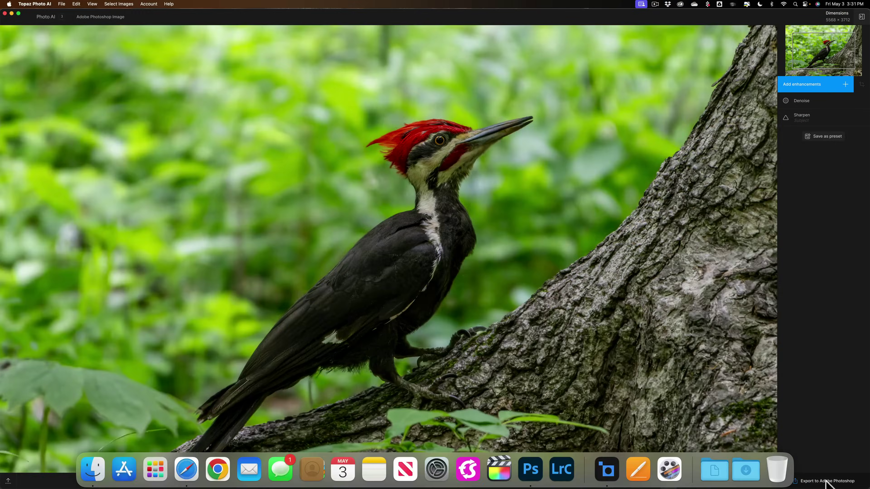
{"action": "left_click", "coordinate": [826, 481]}
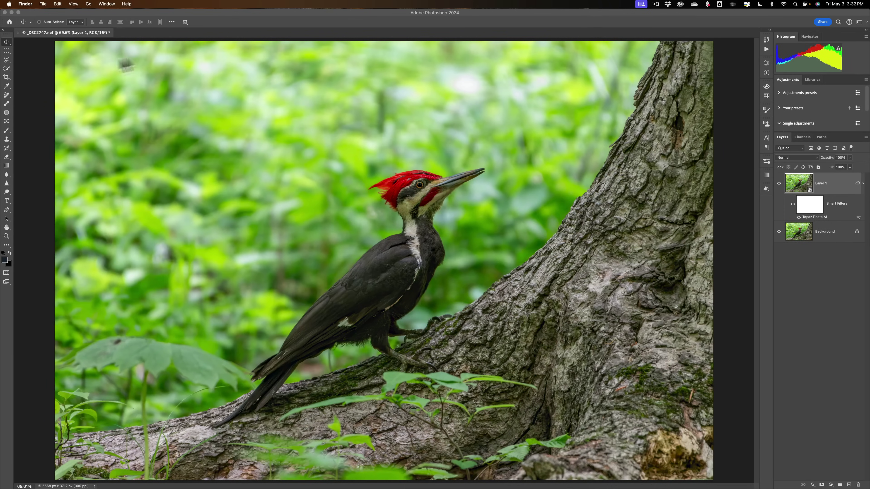
Crop the image to a vertical 4:5 frame of about 2649 × 3312 px around the woodpecker.
{"action": "left_click", "coordinate": [6, 77]}
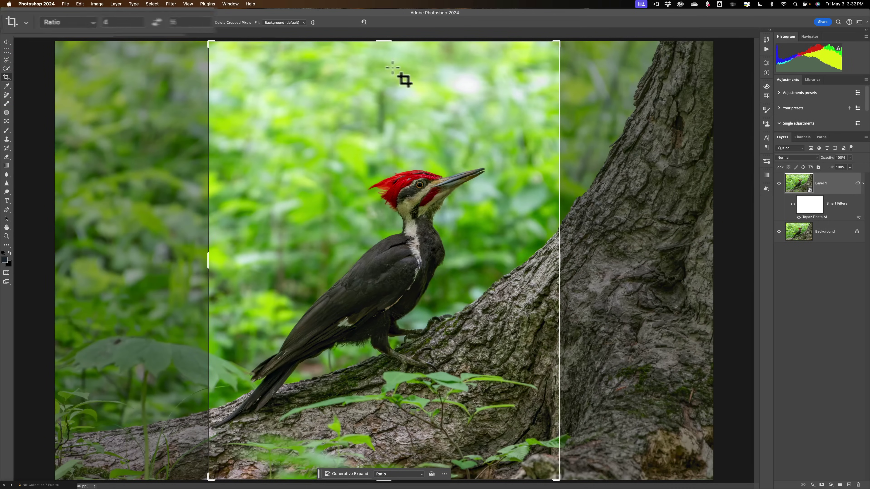
{"action": "left_click_drag", "start_coordinate": [384, 41], "coordinate": [385, 64]}
{"action": "left_click_drag", "start_coordinate": [388, 243], "coordinate": [410, 234]}
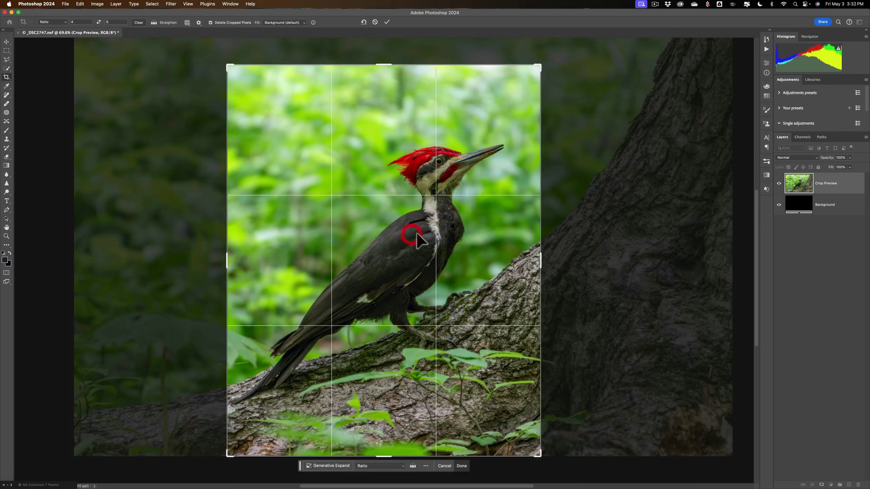
{"action": "left_click", "coordinate": [387, 22]}
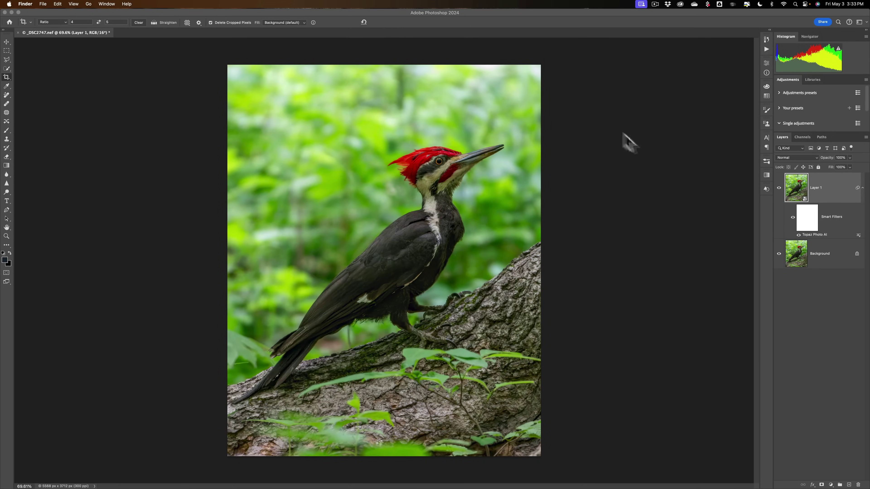
Reopen the Topaz Photo AI smart filter on the cropped image, review the available enhancements, and export back to Adobe Photoshop.
{"action": "double_click", "coordinate": [815, 234]}
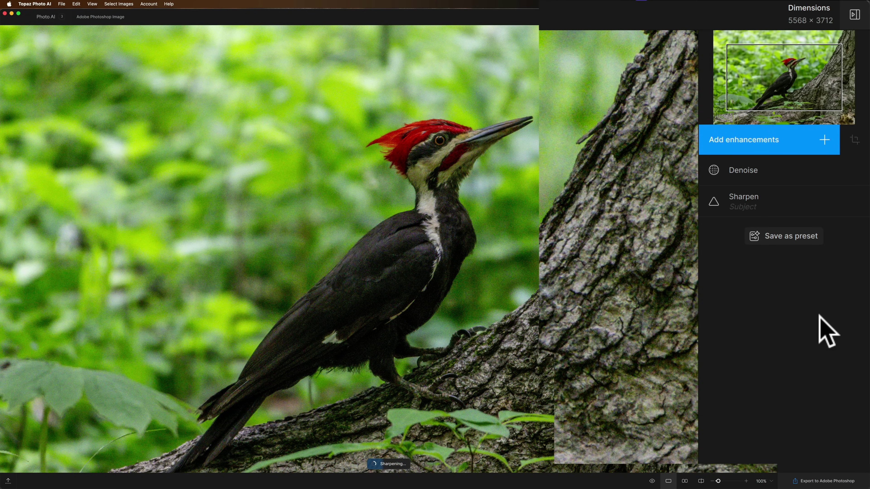
{"action": "left_click", "coordinate": [824, 139]}
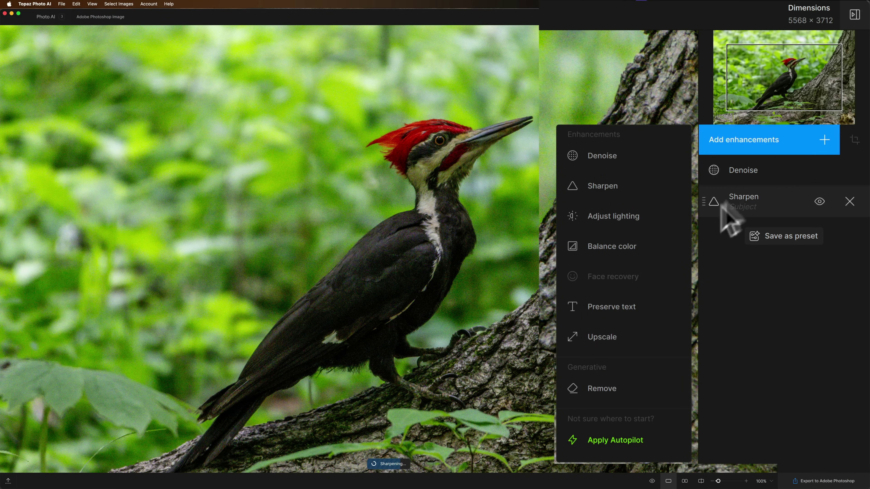
{"action": "left_click", "coordinate": [787, 339]}
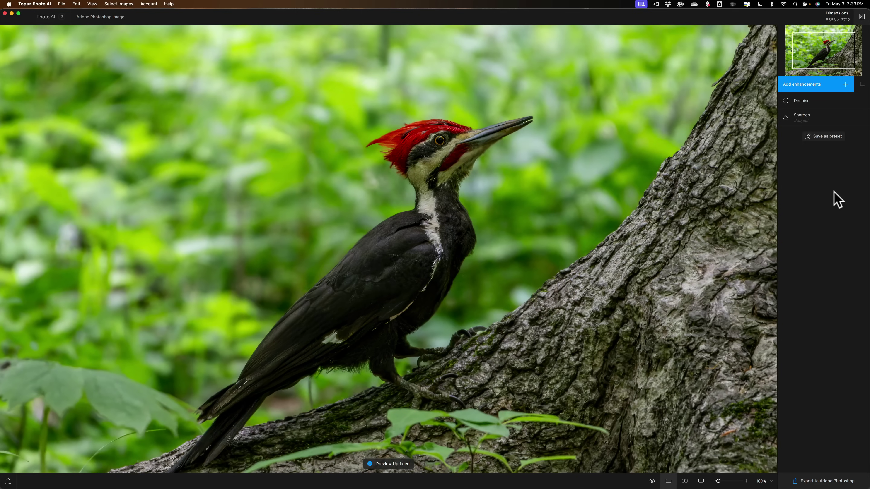
{"action": "left_click", "coordinate": [829, 481]}
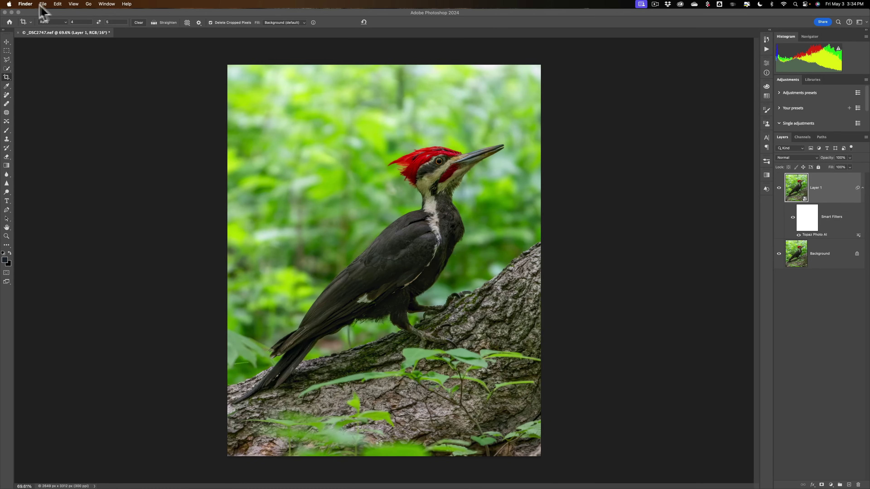
Save the layered document to the Desktop as _DSC2747.psd in Photoshop format with the color profile embedded.
{"action": "left_click", "coordinate": [134, 20]}
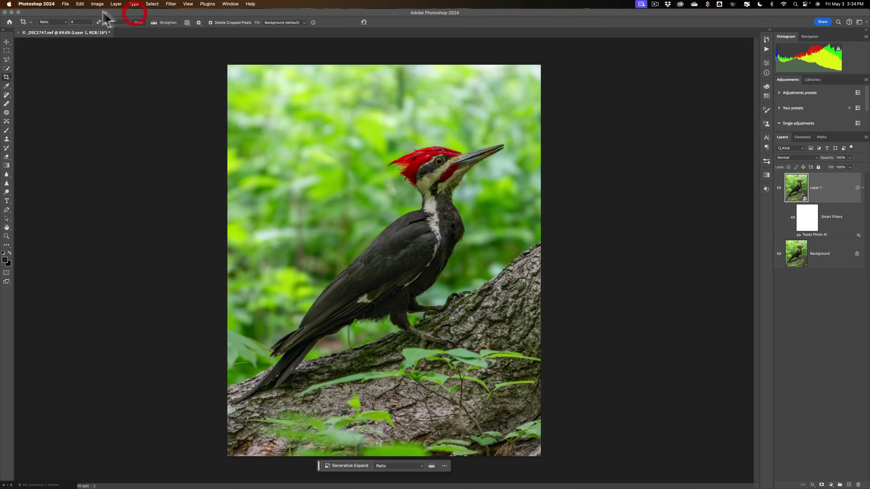
{"action": "left_click", "coordinate": [65, 4]}
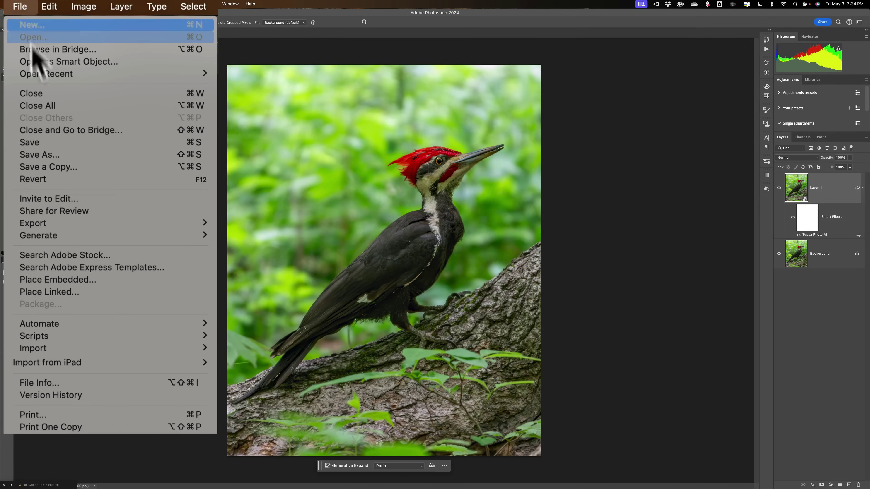
{"action": "left_click", "coordinate": [56, 154]}
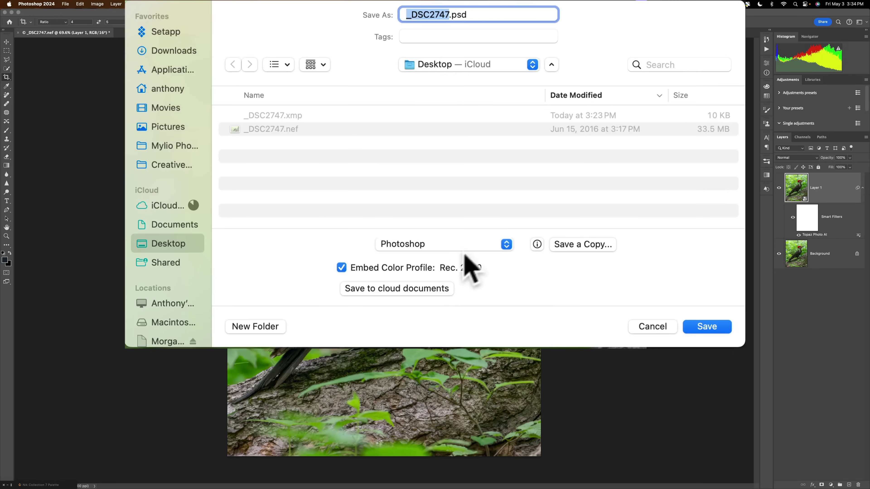
{"action": "left_click", "coordinate": [469, 246]}
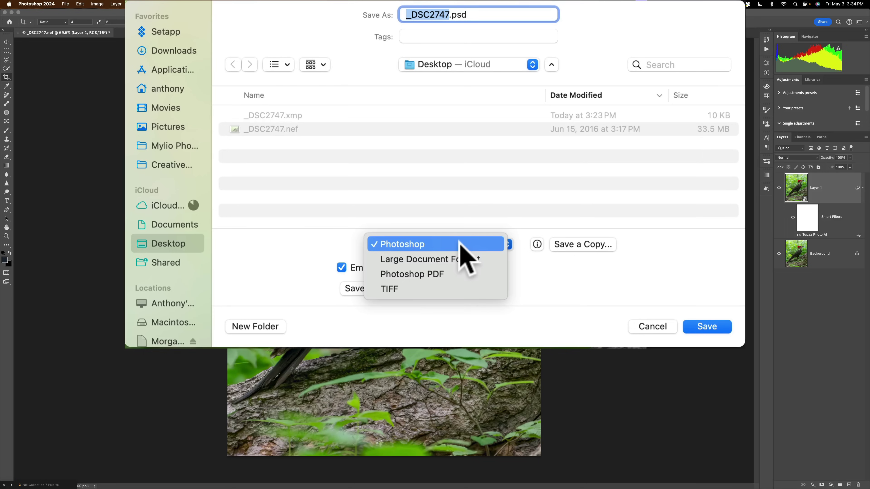
{"action": "left_click", "coordinate": [459, 242]}
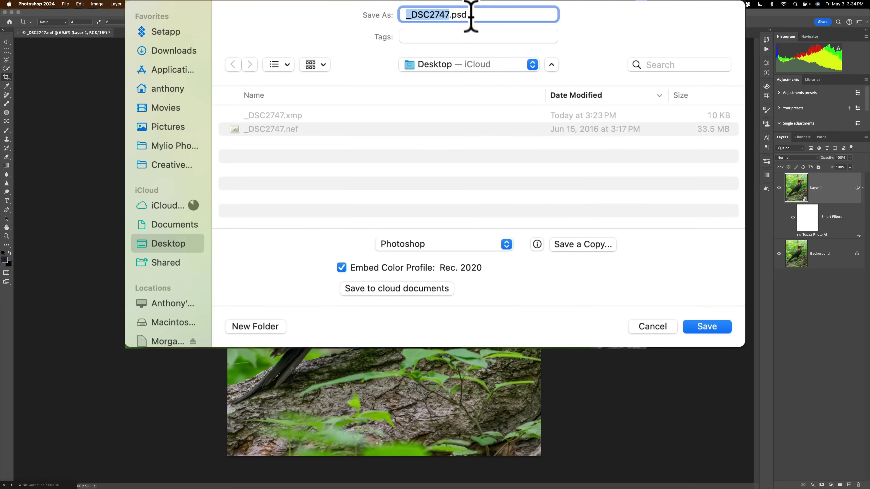
{"action": "left_click", "coordinate": [706, 326]}
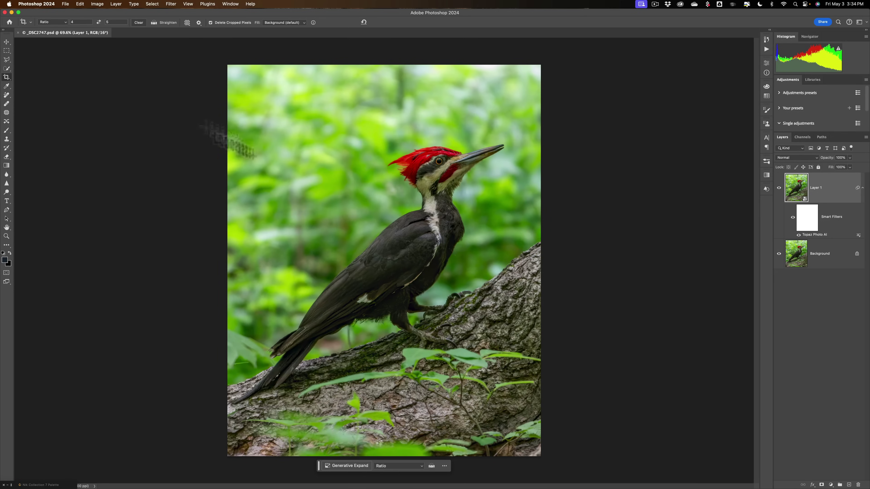
Begin an Export As of the cropped woodpecker document and choose JPG as the file format.
{"action": "left_click", "coordinate": [65, 5]}
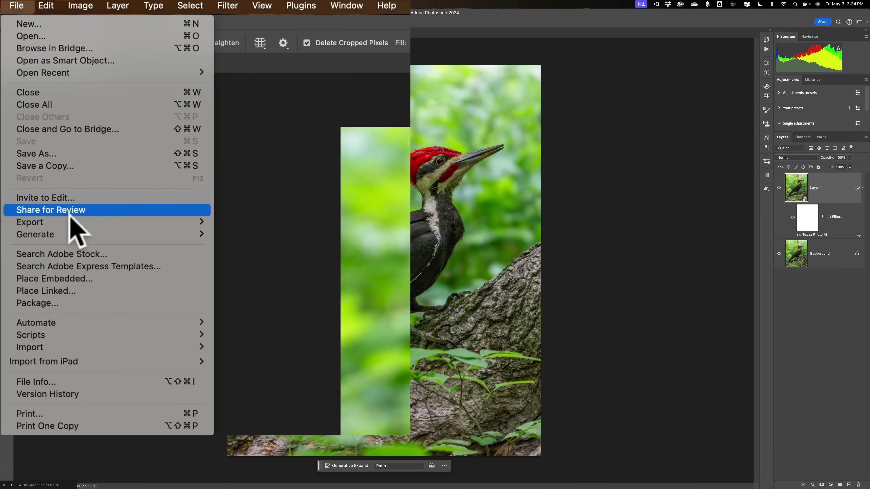
{"action": "mouse_move", "coordinate": [213, 222]}
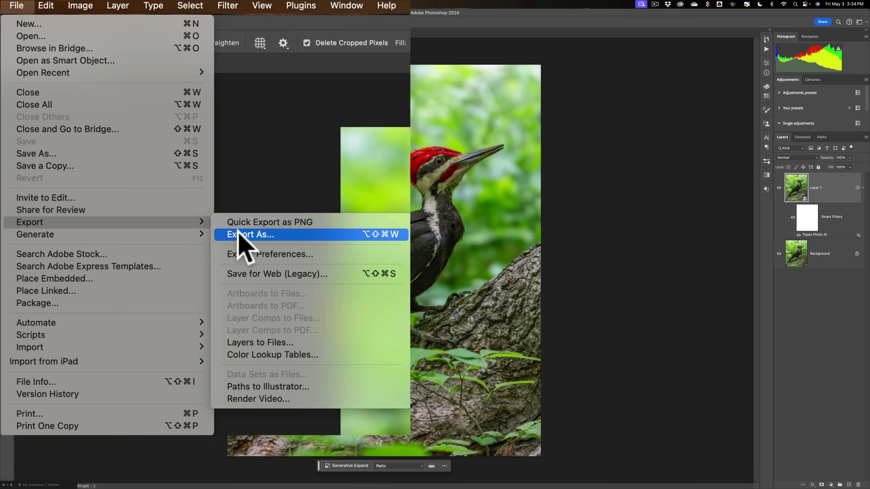
{"action": "left_click", "coordinate": [244, 247]}
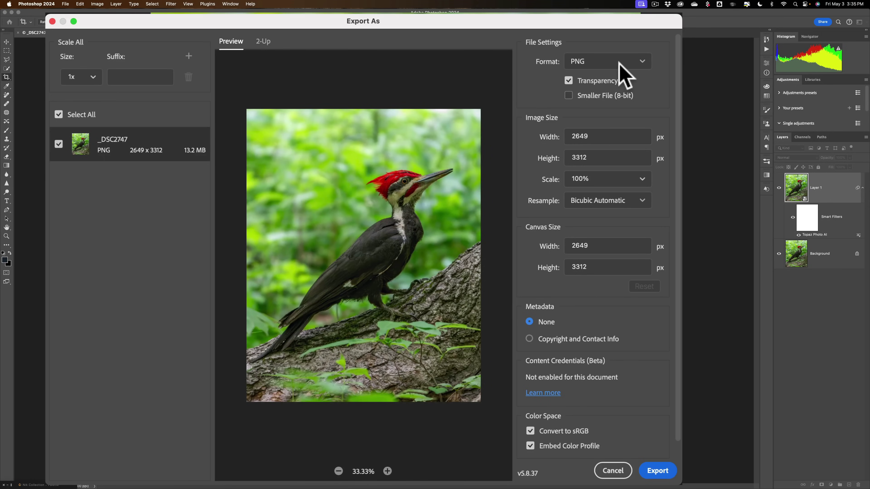
{"action": "left_click", "coordinate": [625, 76]}
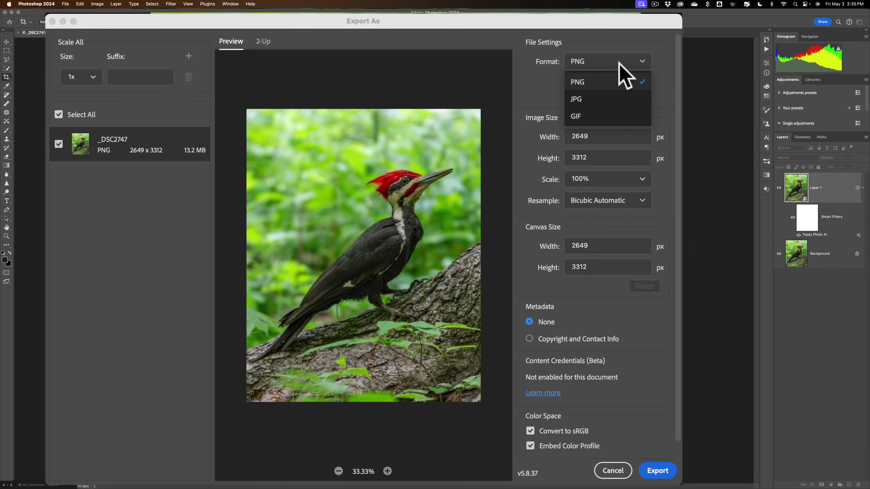
{"action": "left_click", "coordinate": [620, 99]}
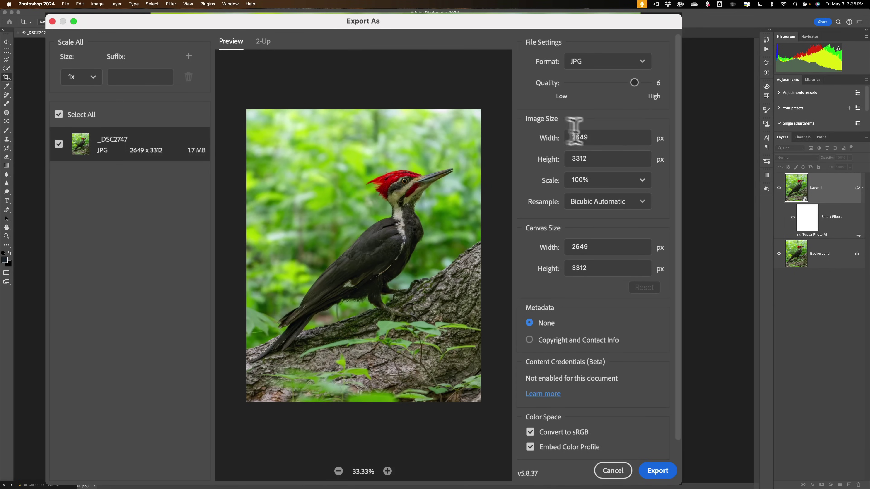
Set the exported image's width to 1000 px with proportional height, and export the _DSC2747 JPG to the Desktop.
{"action": "double_click", "coordinate": [602, 137]}
{"action": "type", "text": "1000"}
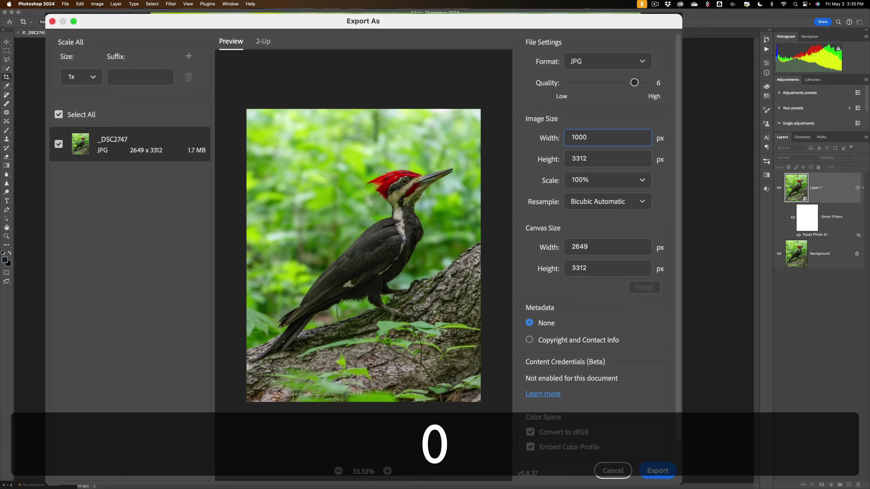
{"action": "key", "text": "Tab"}
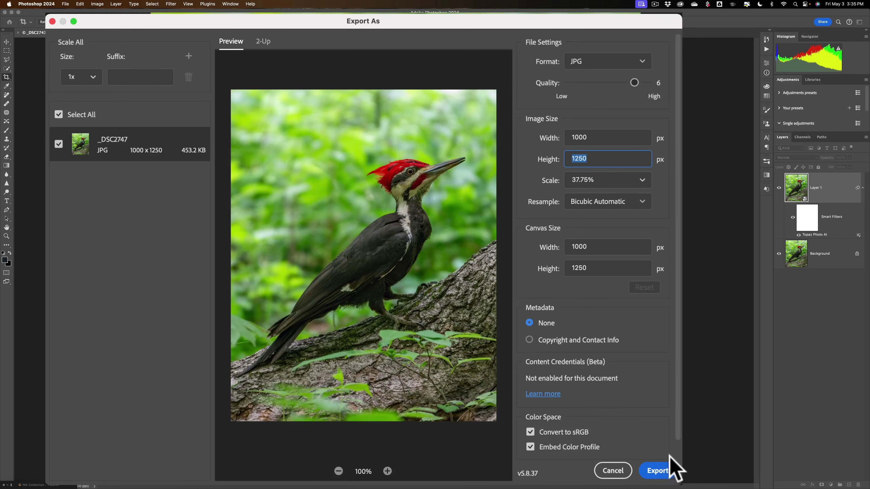
{"action": "left_click", "coordinate": [660, 472]}
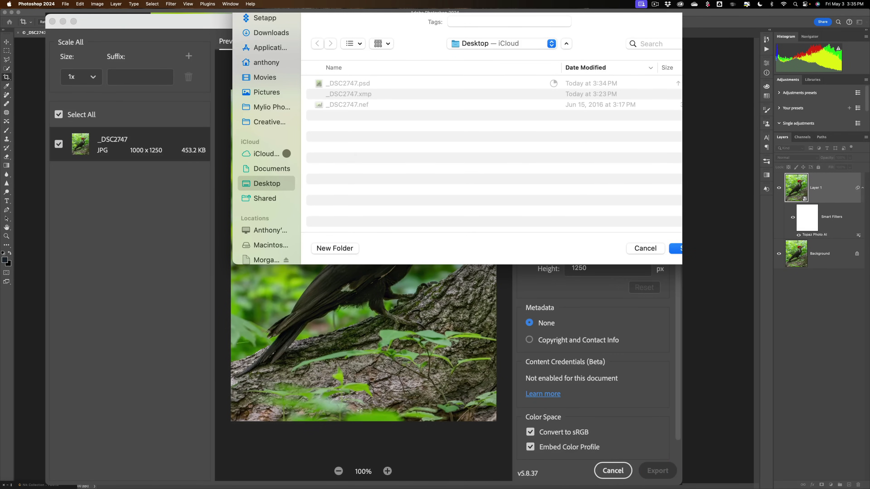
{"action": "key", "text": "Return"}
{"action": "left_click", "coordinate": [577, 248]}
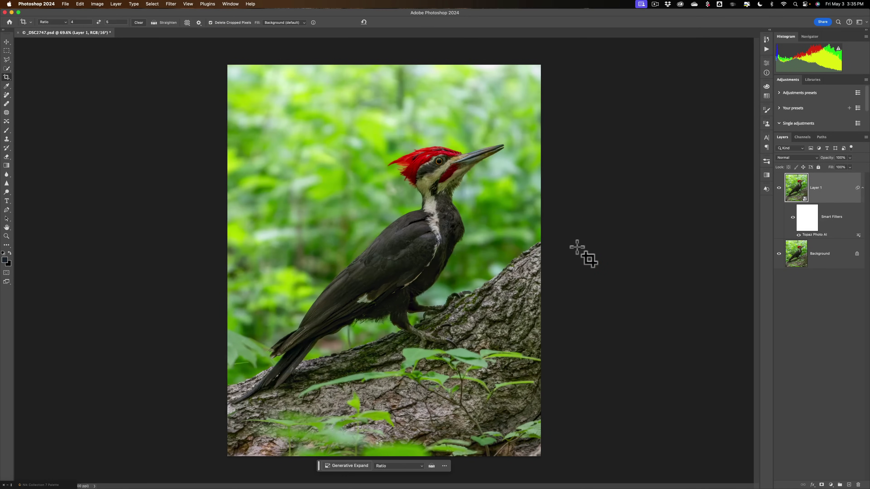